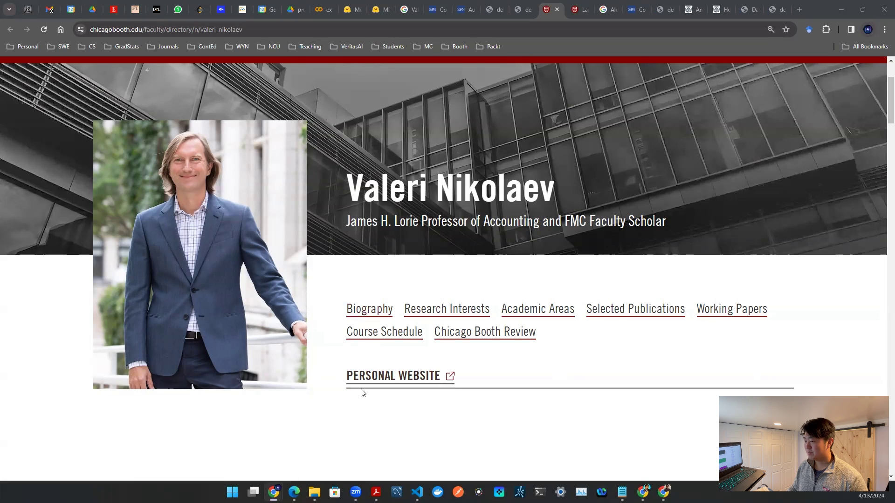
Step: Open the personal website in a new tab, start a new analysis, and zoom to 110%
middle_click(391, 375)
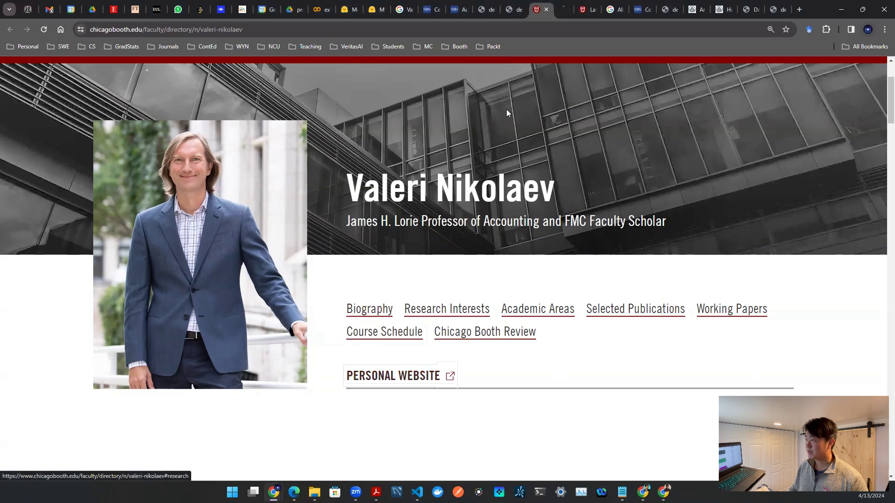
key(ctrl+Tab)
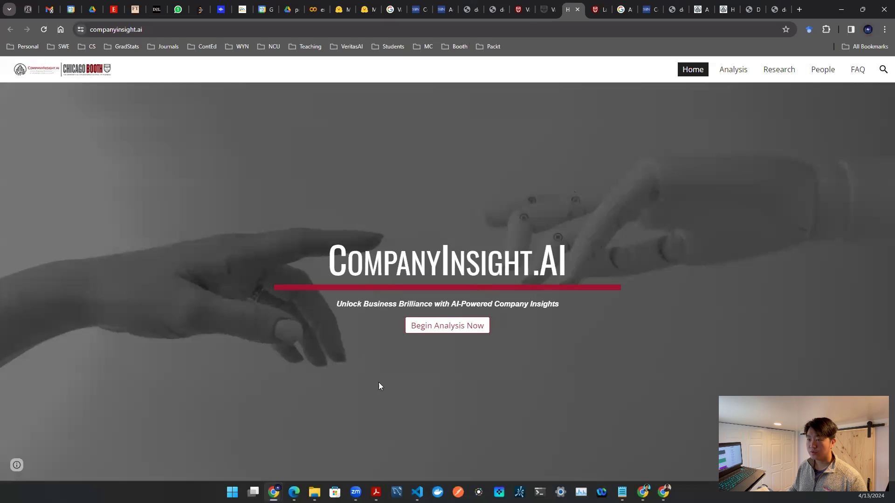
click(448, 328)
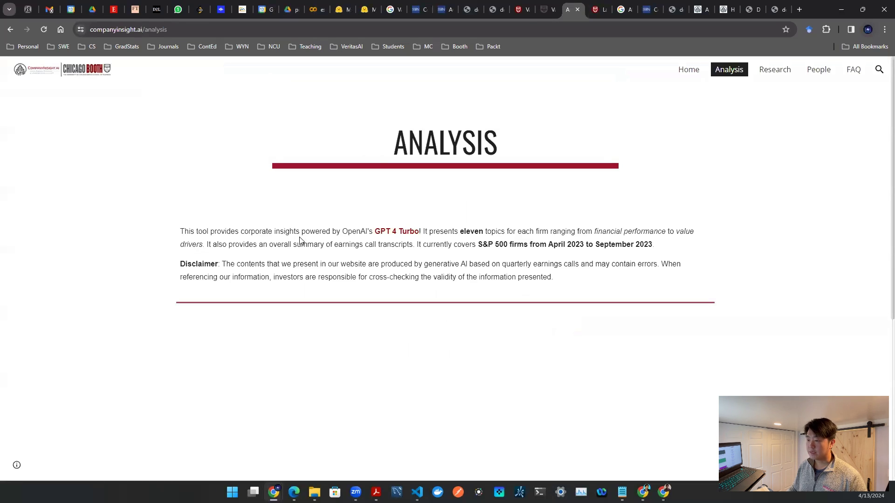
key(ctrl+plus)
Step: Highlight the intro text on eleven topics per firm, earnings call summaries and S&P 500 coverage through 2023
scroll(333, 244, down, 2)
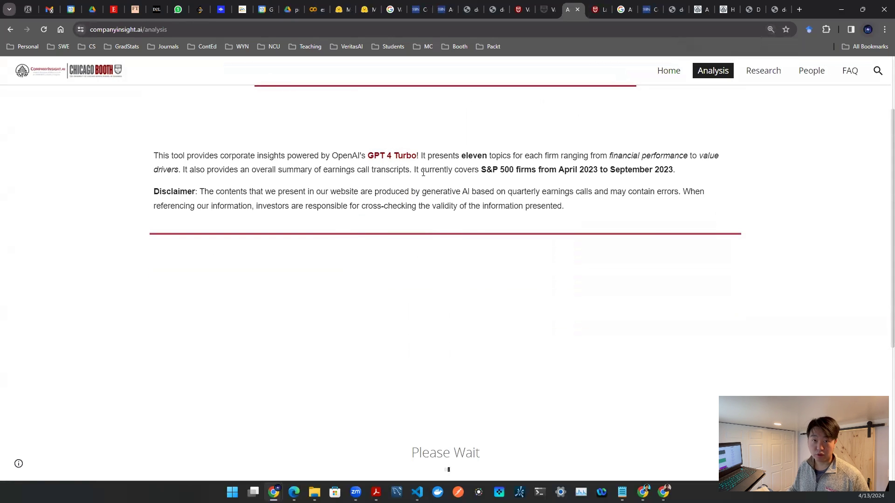
drag(461, 156, 657, 158)
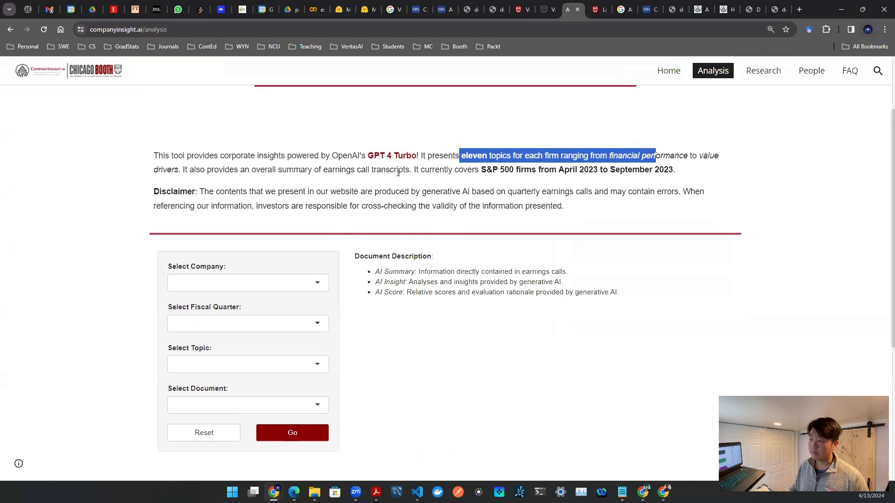
drag(172, 170, 200, 169)
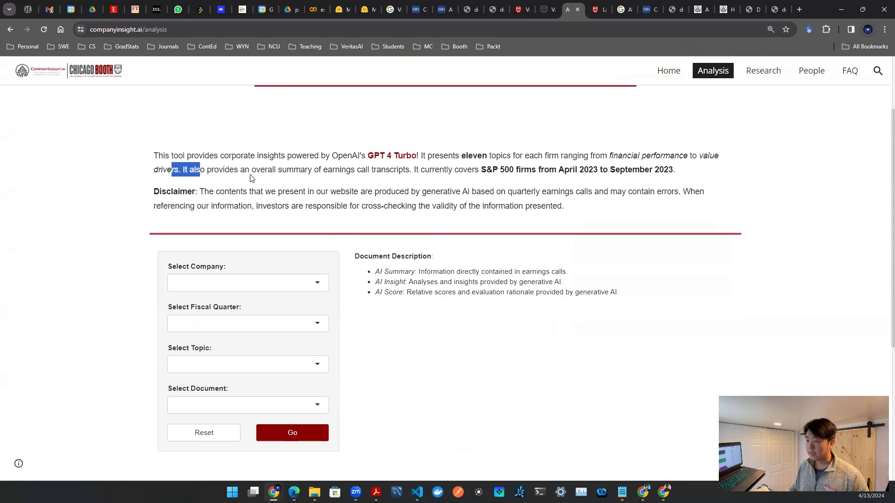
drag(251, 173, 397, 168)
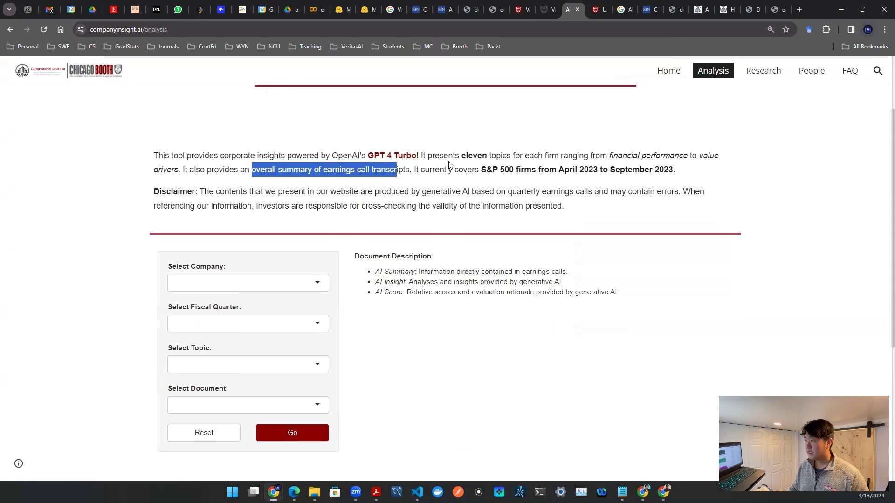
drag(454, 172, 632, 167)
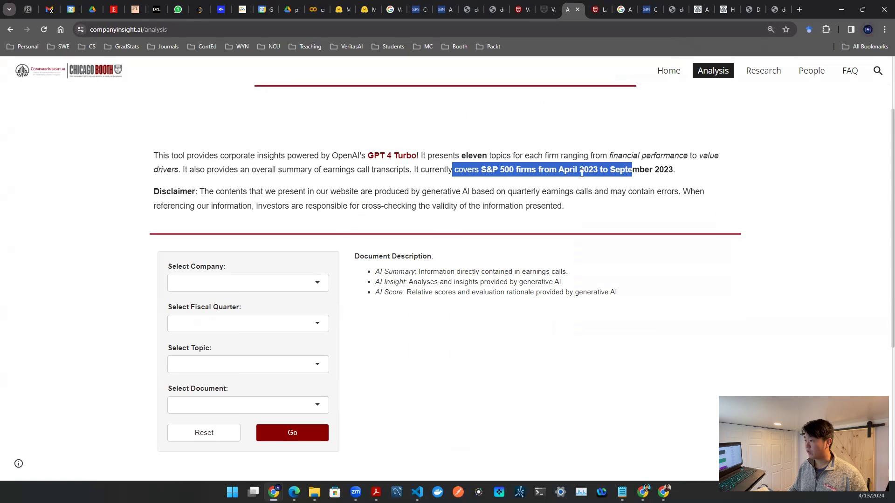
drag(654, 170, 675, 169)
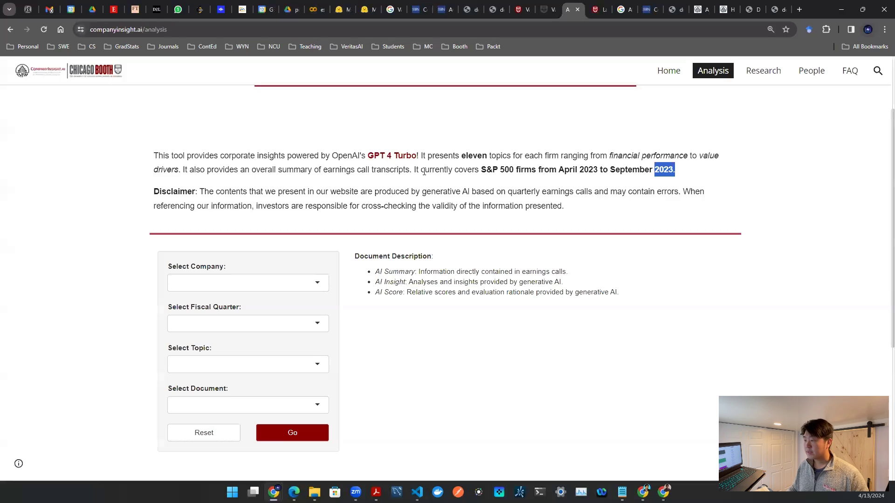
scroll(427, 172, down, 3)
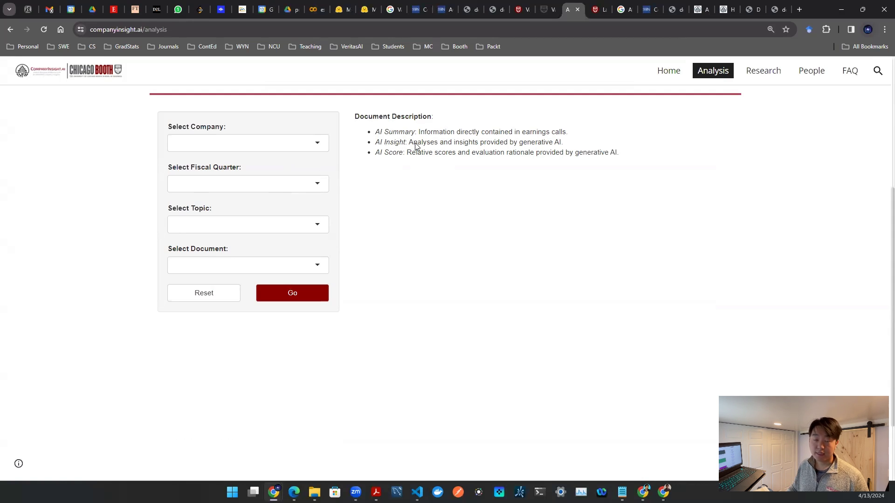
Step: Generate the AI Summary for Apple Inc., Q2 2023, topic 00. Earnings Call Overview
click(319, 144)
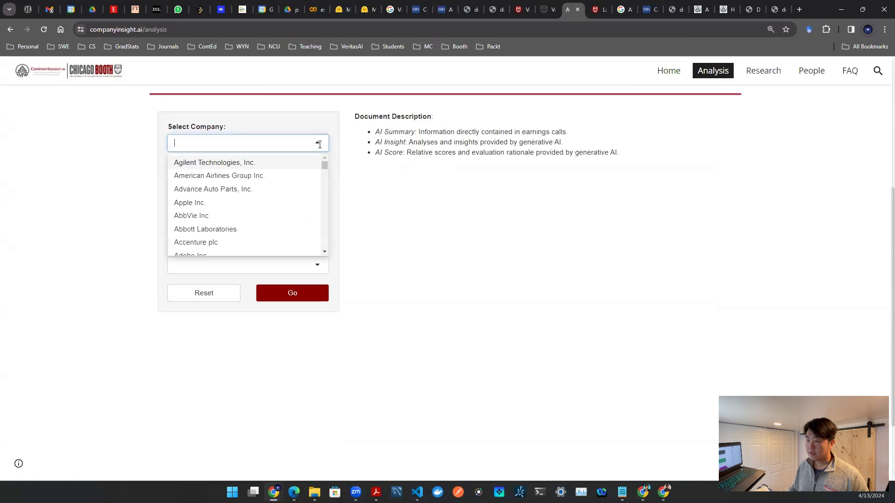
click(282, 201)
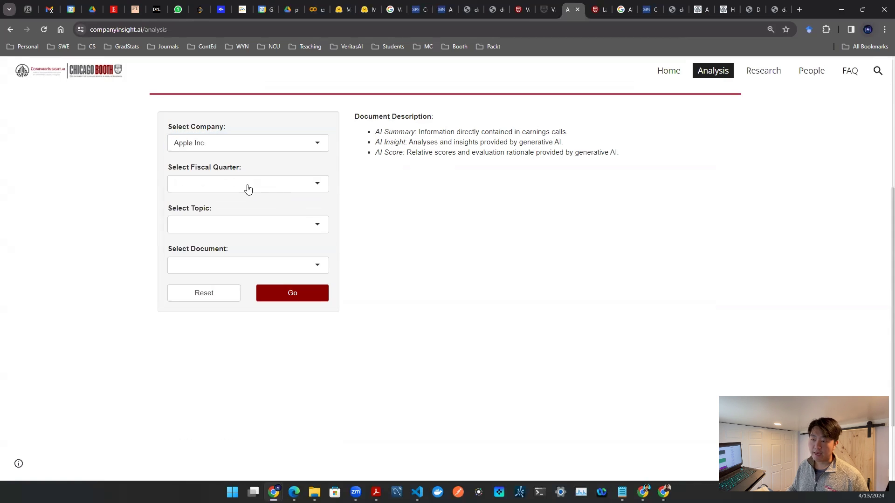
click(248, 186)
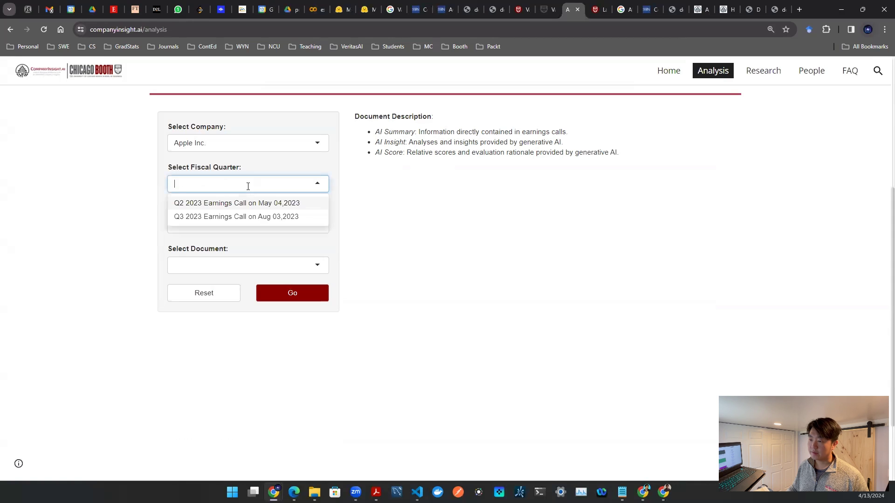
click(248, 203)
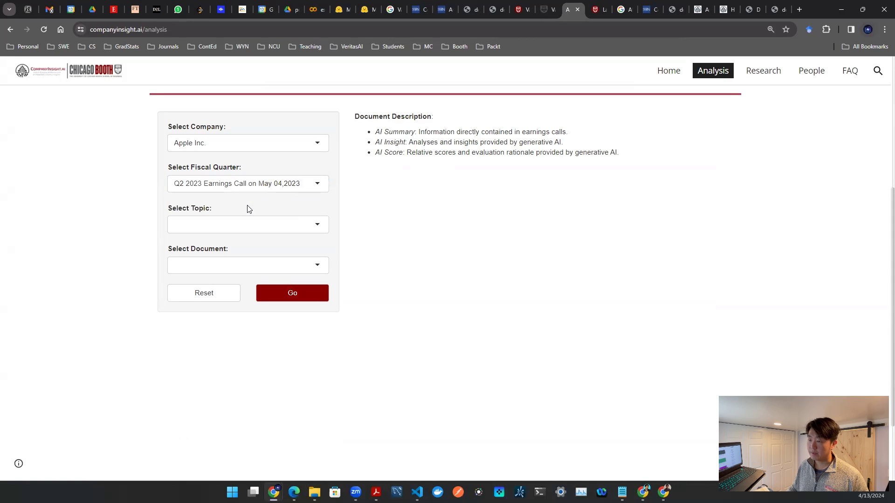
click(255, 226)
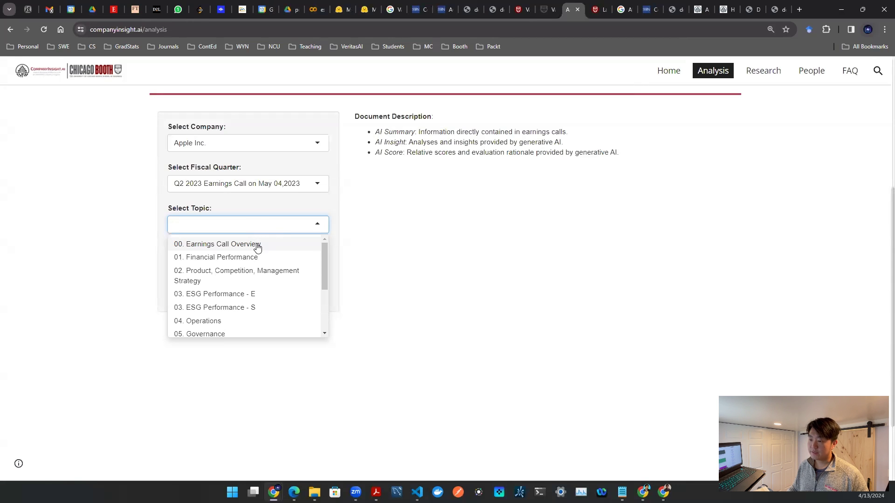
click(257, 244)
click(265, 266)
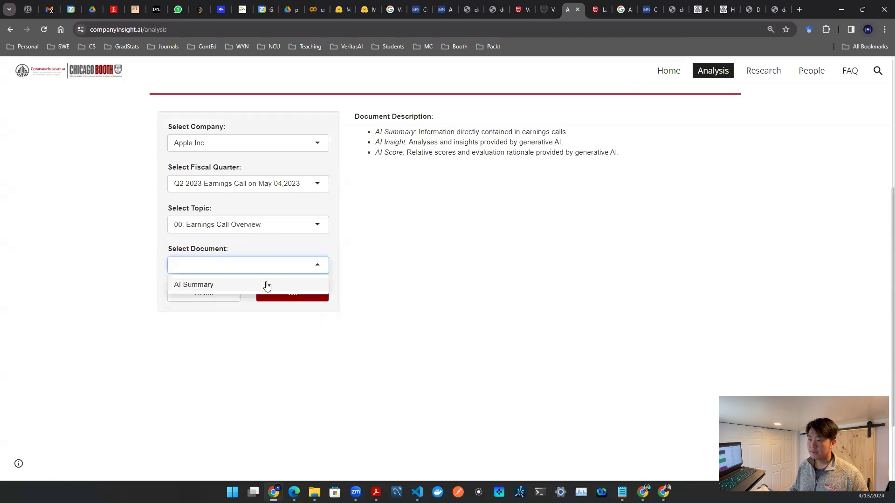
click(266, 285)
click(308, 297)
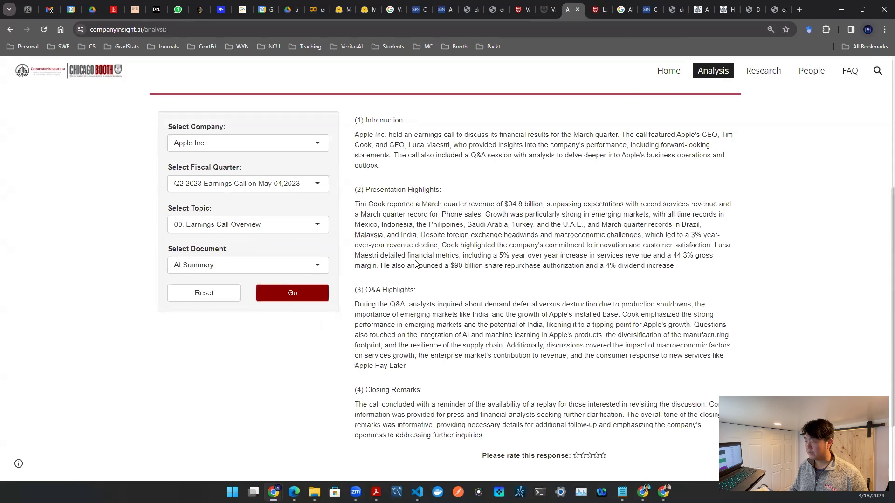
scroll(410, 275, down, 1)
scroll(378, 212, up, 2)
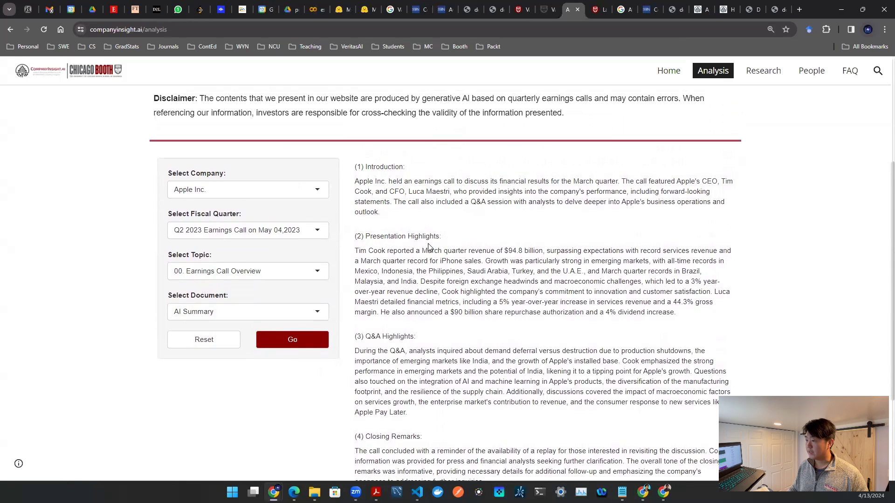
scroll(404, 250, down, 2)
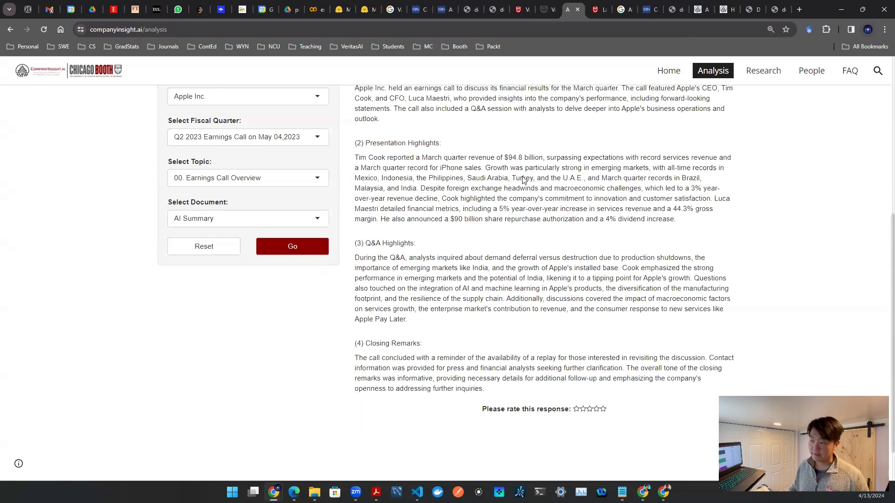
scroll(517, 219, up, 1)
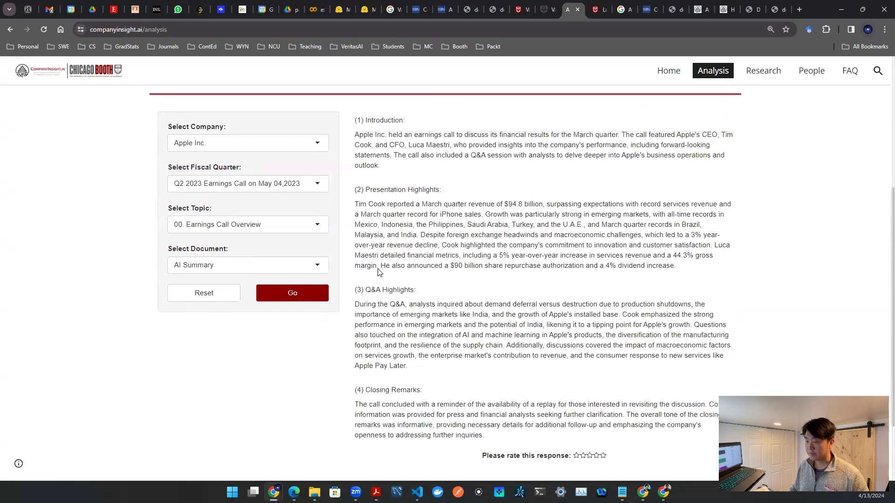
click(254, 224)
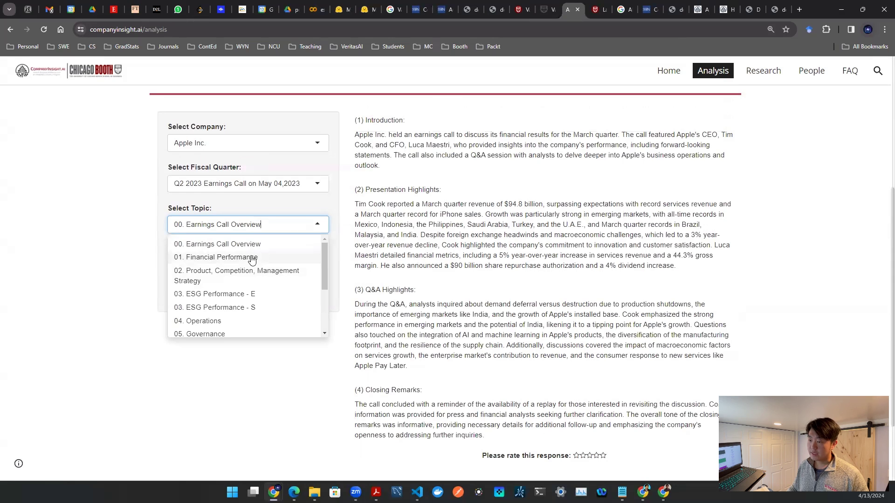
Step: Generate the AI Summary for the 01. Financial Performance topic
click(252, 259)
click(250, 267)
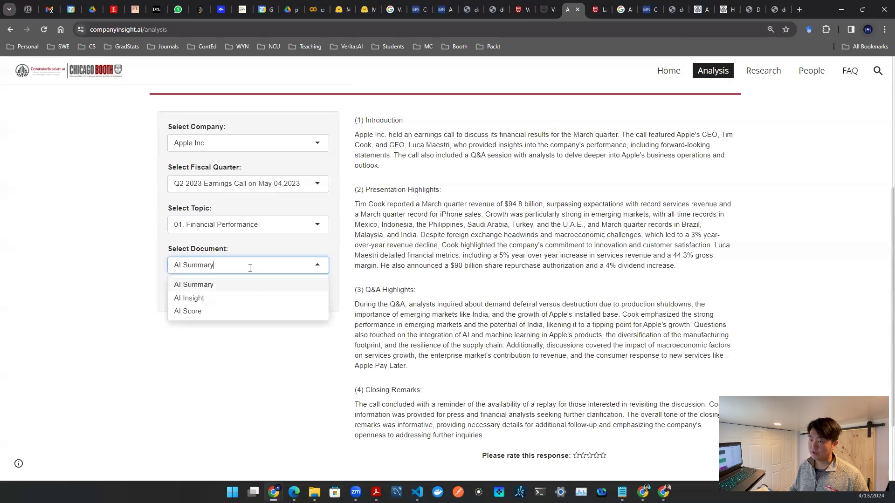
click(191, 286)
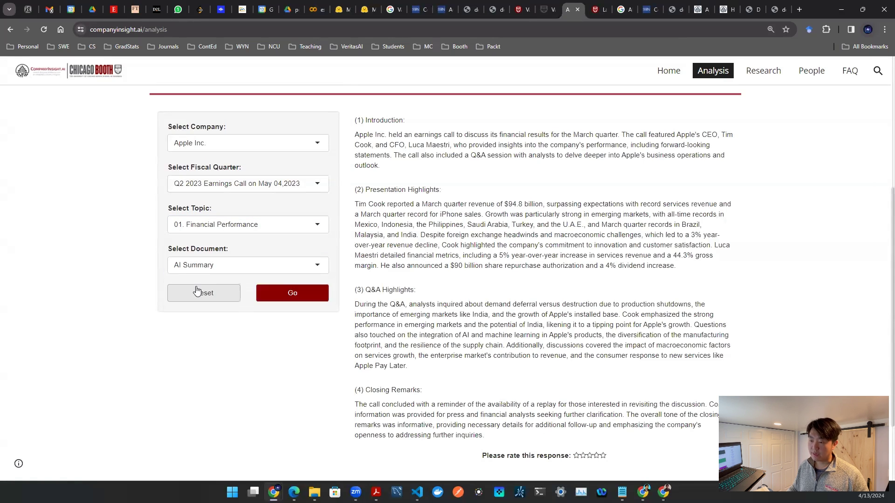
click(296, 297)
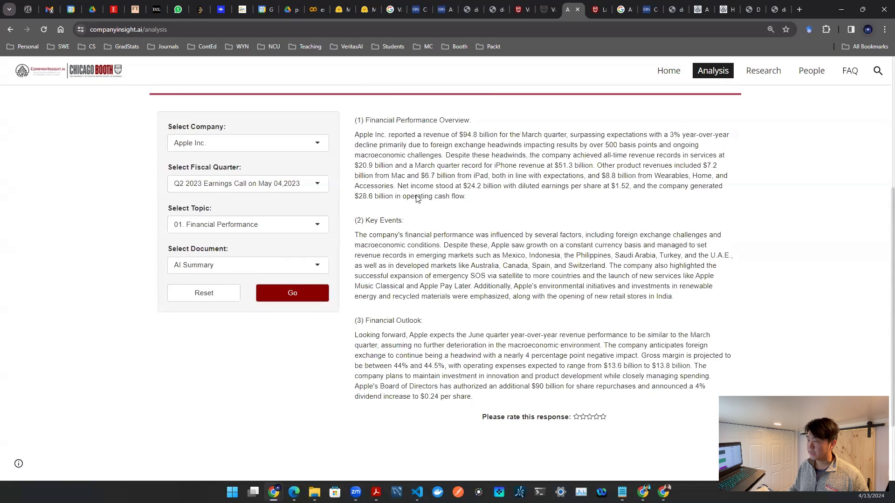
Step: Switch the document to AI Insight, generate it, and enlarge the page for reading
click(224, 271)
click(216, 298)
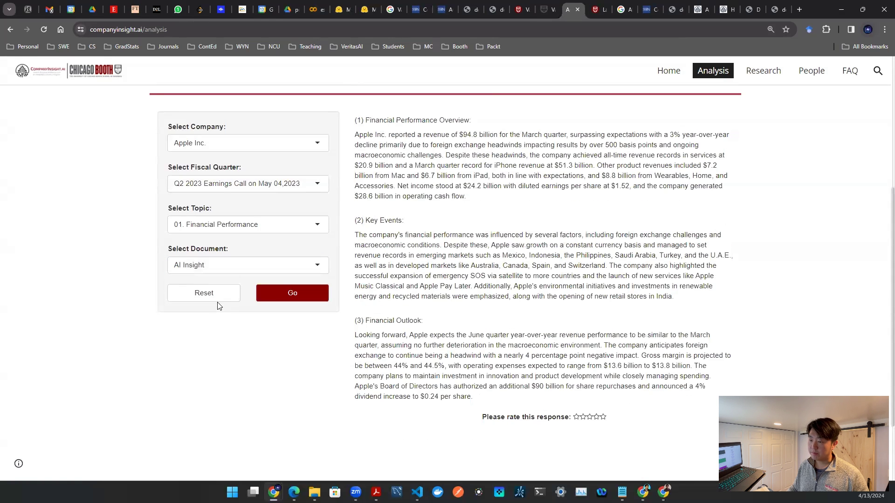
click(293, 294)
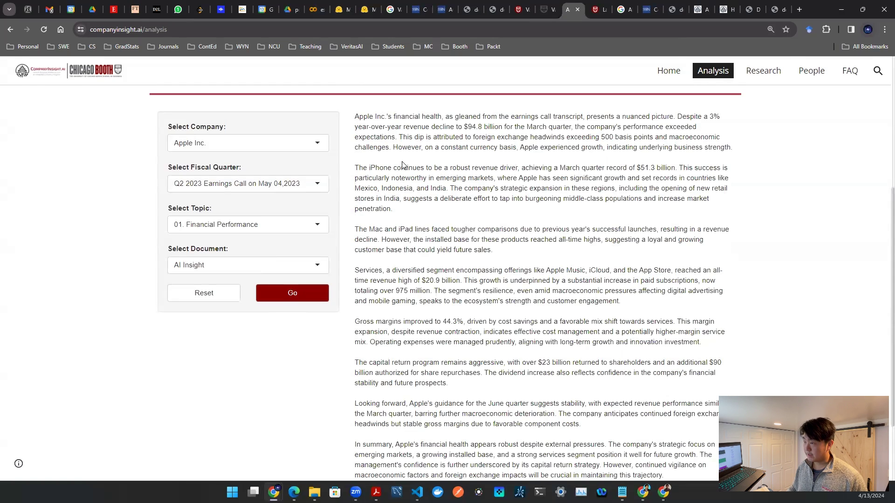
key(ctrl+plus)
scroll(457, 178, down, 5)
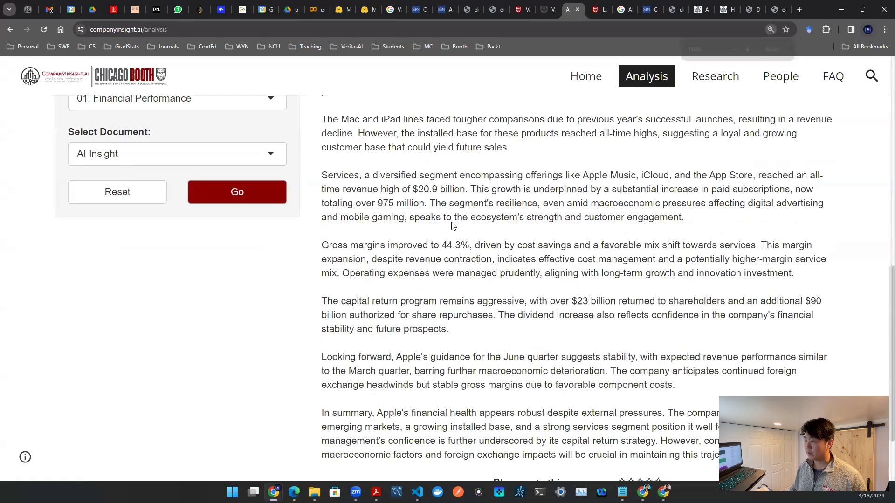
scroll(453, 226, up, 2)
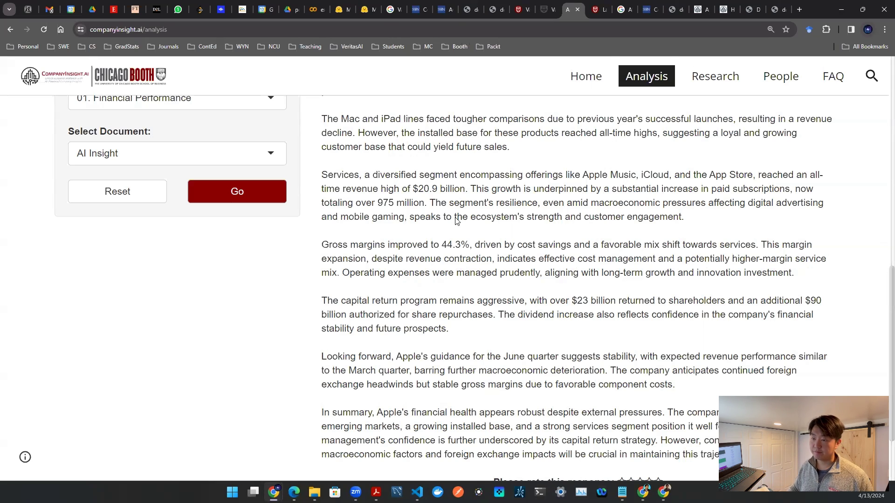
Step: Generate the AI Score document and review the chart: firm score 4.5 versus quarter average 4
click(128, 155)
click(120, 215)
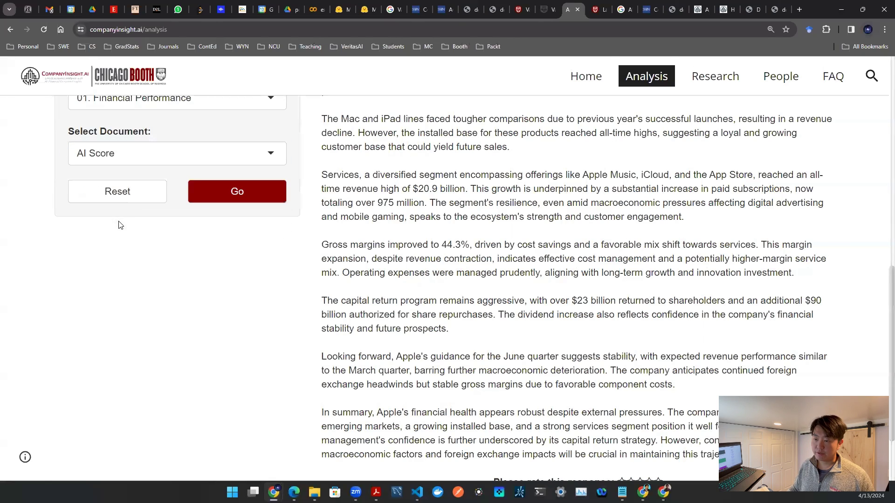
click(213, 197)
scroll(322, 233, up, 3)
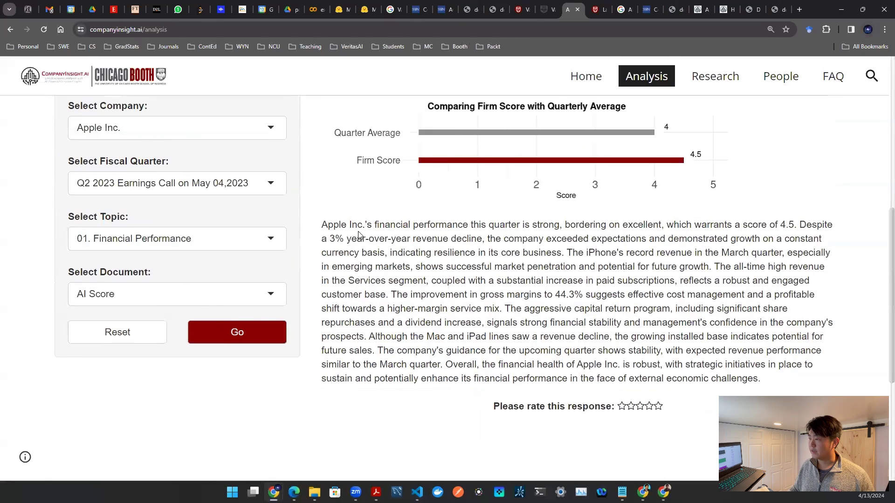
scroll(359, 233, up, 2)
scroll(562, 277, down, 3)
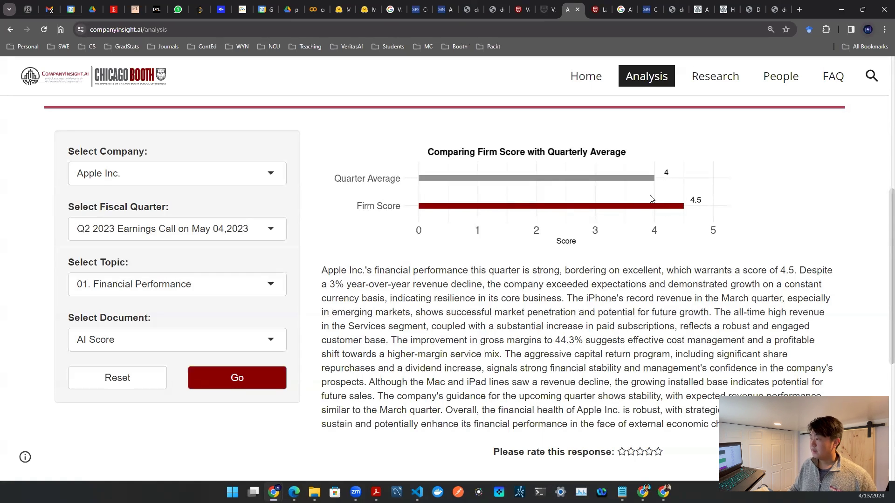
scroll(654, 202, down, 1)
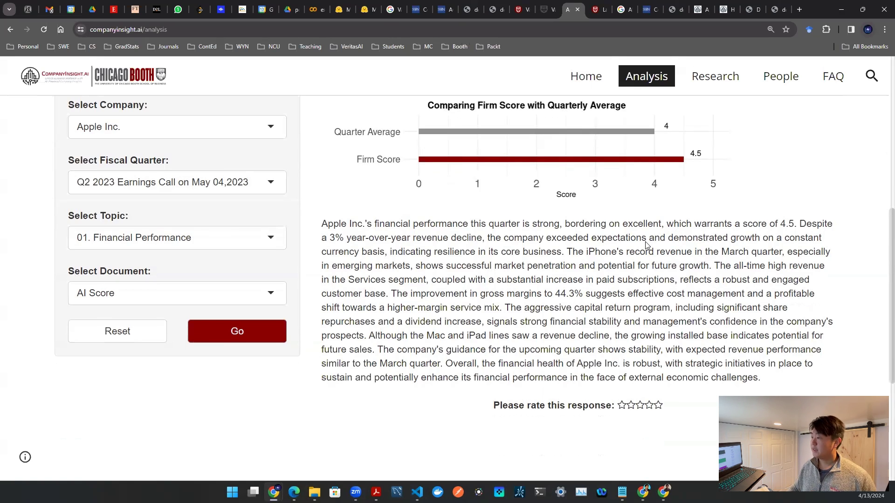
scroll(647, 246, up, 1)
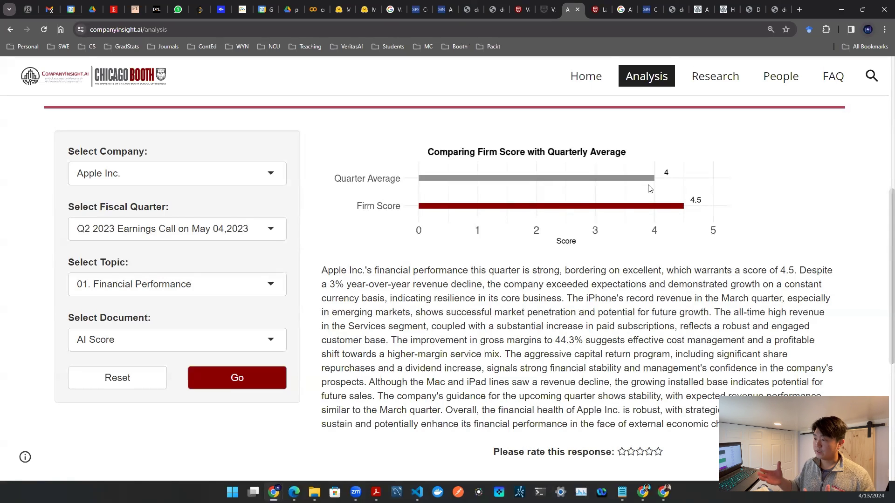